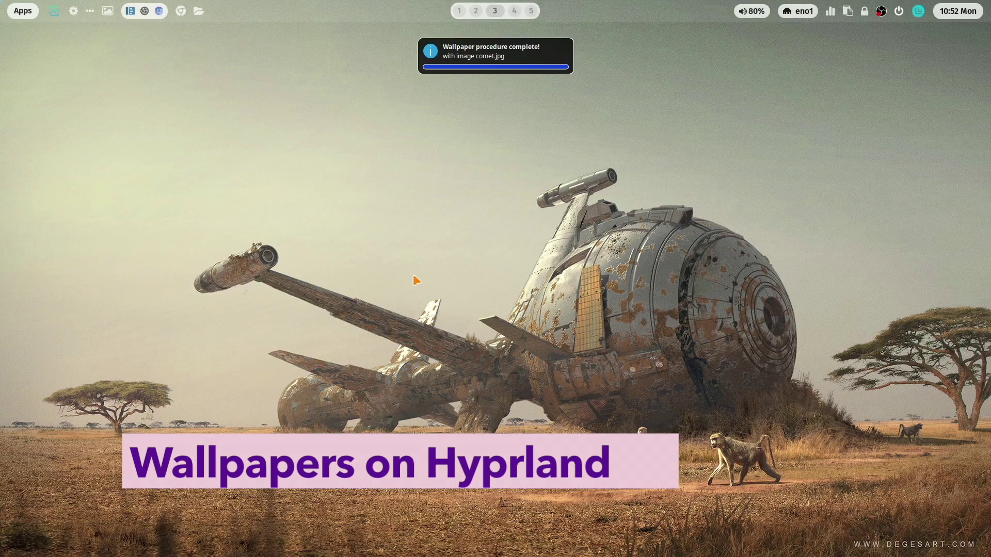
Switch the desktop to a new wallpaper image with the Super+Shift+W keybinding.
key(super+shift+w)
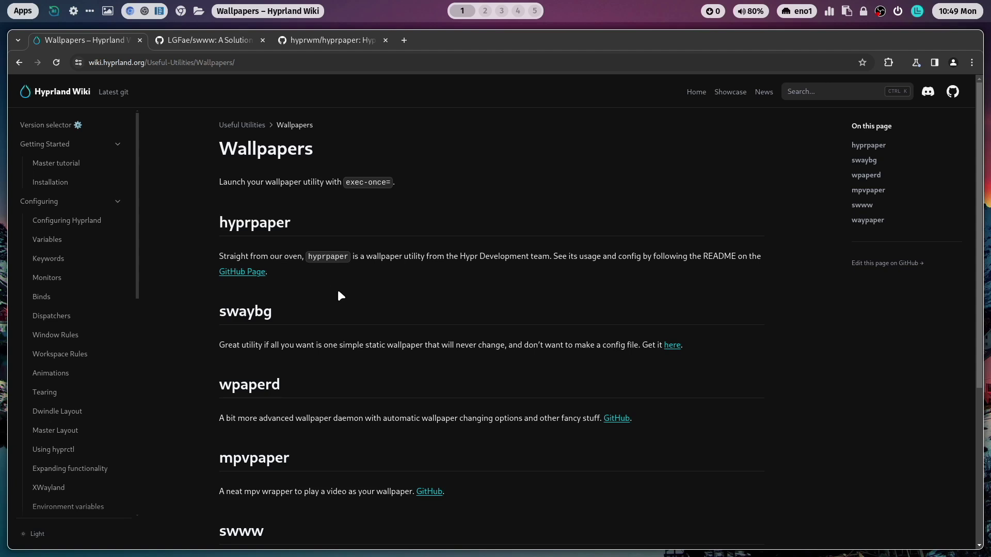
scroll(338, 294, down, 2)
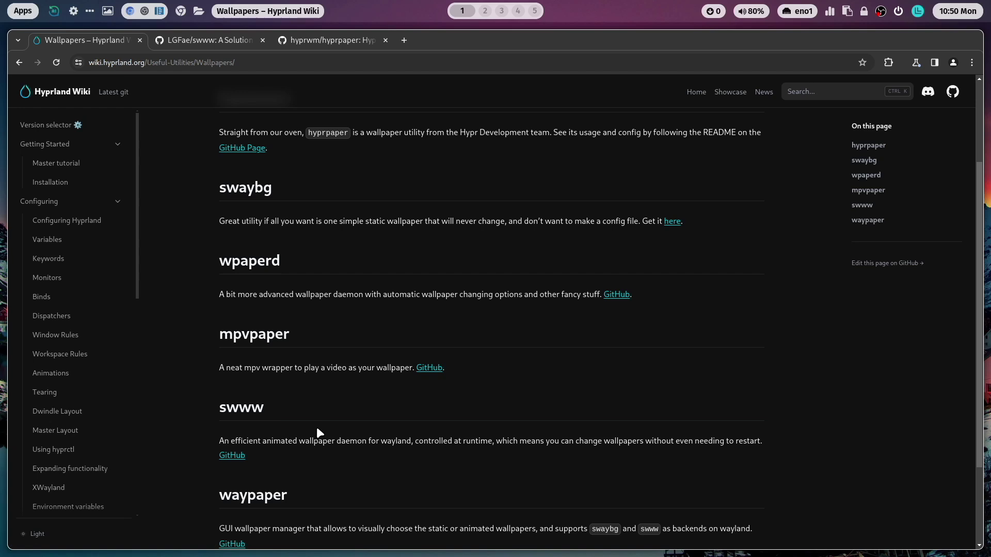
scroll(318, 433, up, 2)
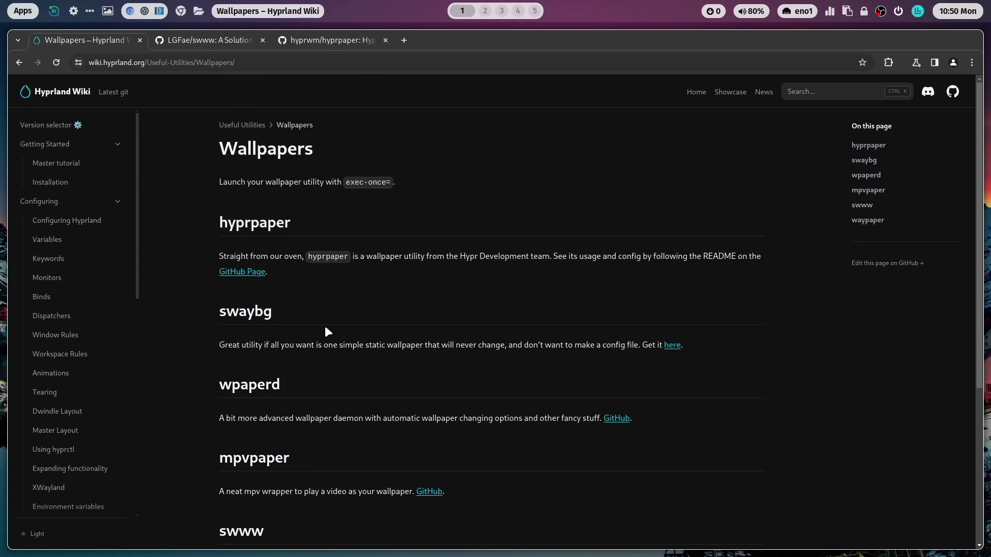
scroll(325, 326, down, 1)
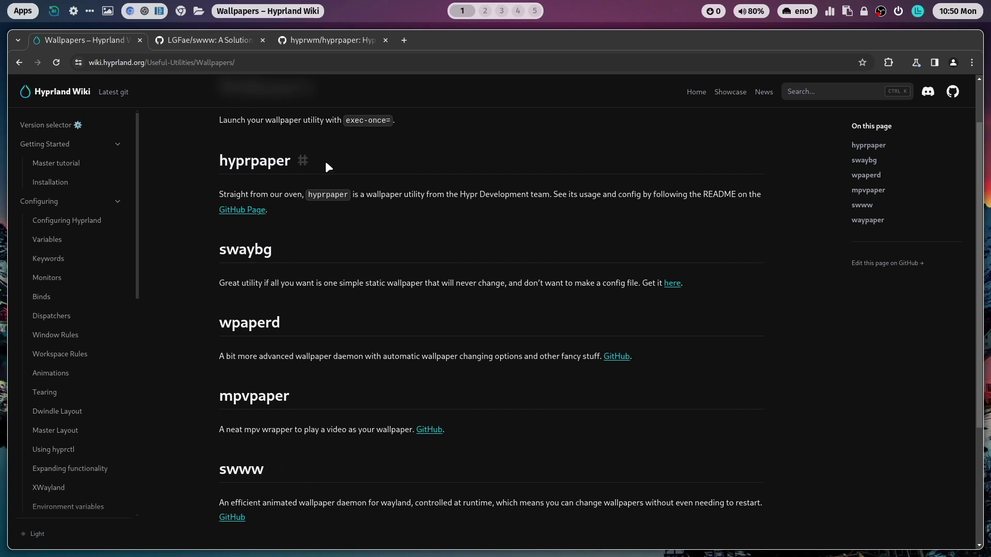
scroll(360, 267, down, 1)
scroll(364, 245, down, 1)
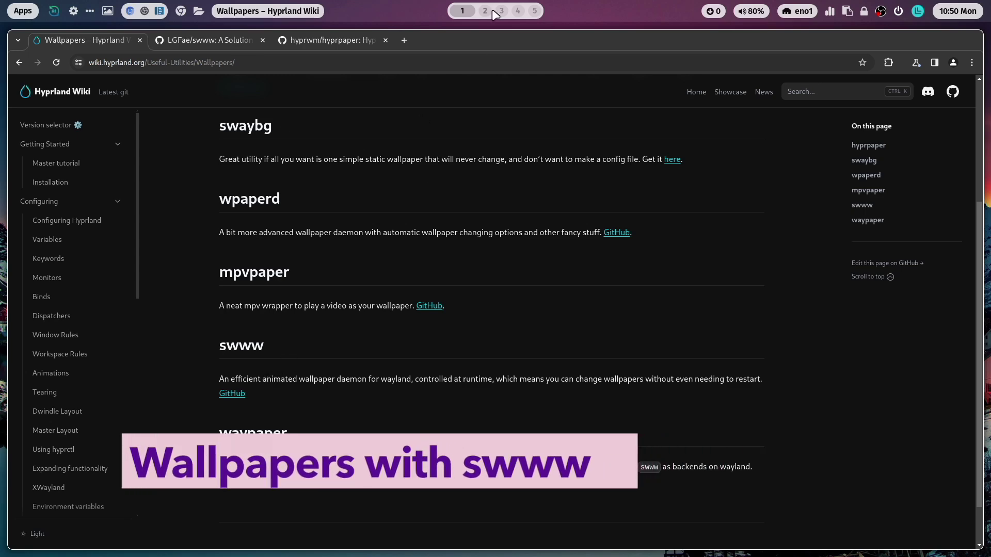
On workspace 2, open a terminal and run yay -S swww to install the swww daemon.
key(super+2)
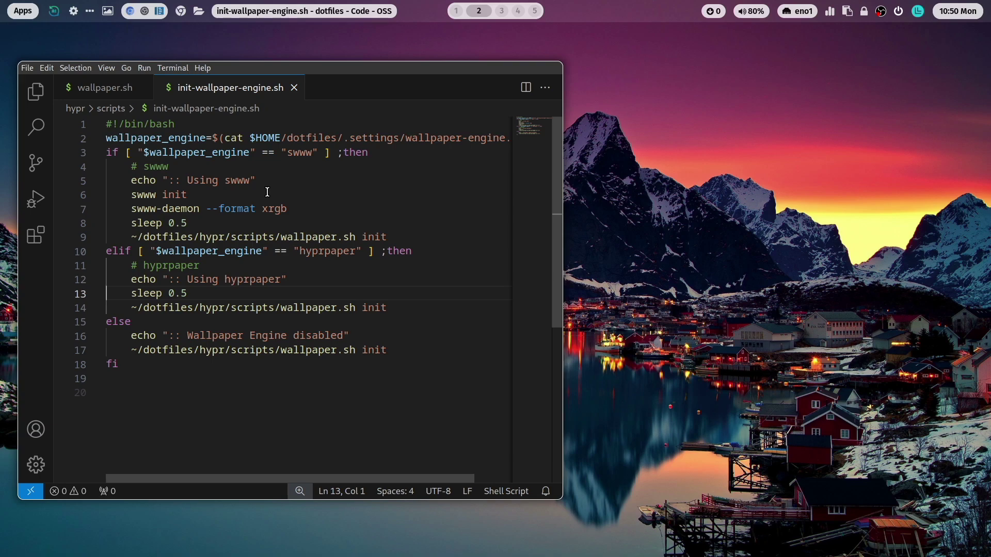
key(super+Return)
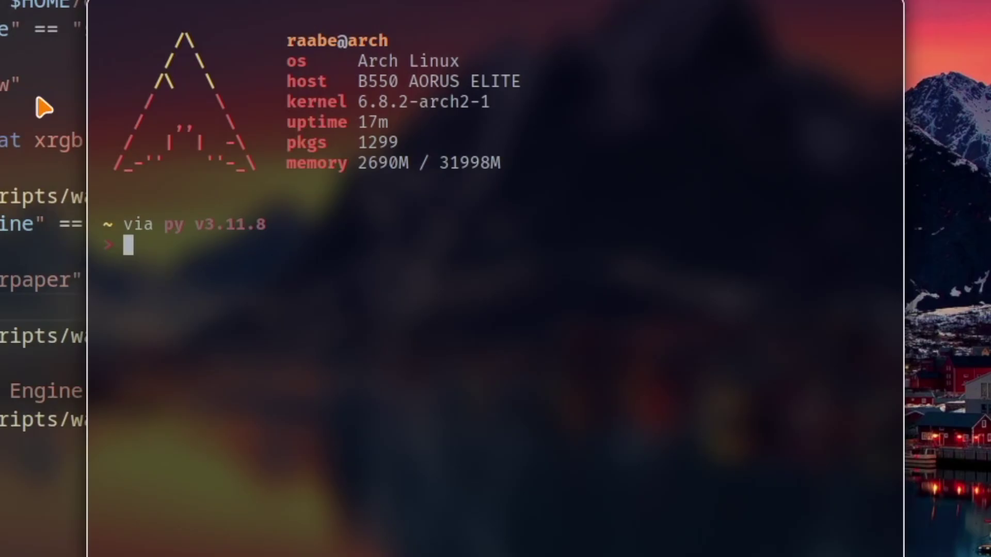
text(yay -S sww)
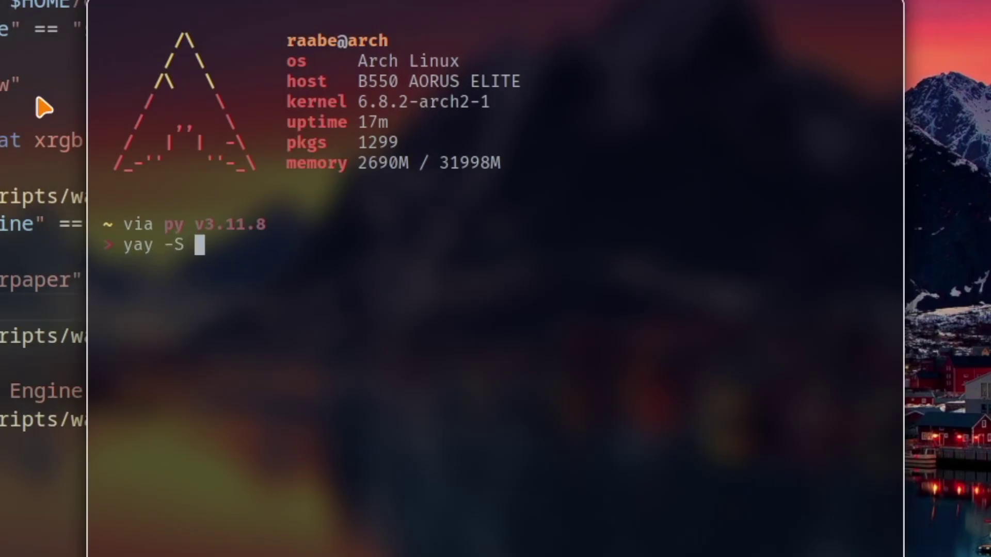
text(w)
key(Return)
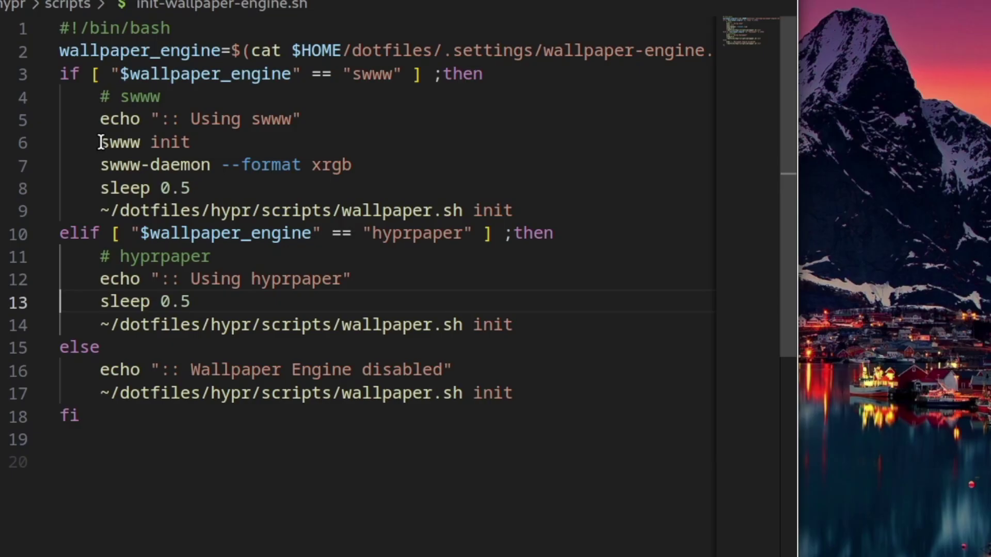
Highlight the swww init, swww-daemon and wallpaper.sh lines (6, 7, 9), then open wallpaper.sh.
drag(131, 194, 172, 193)
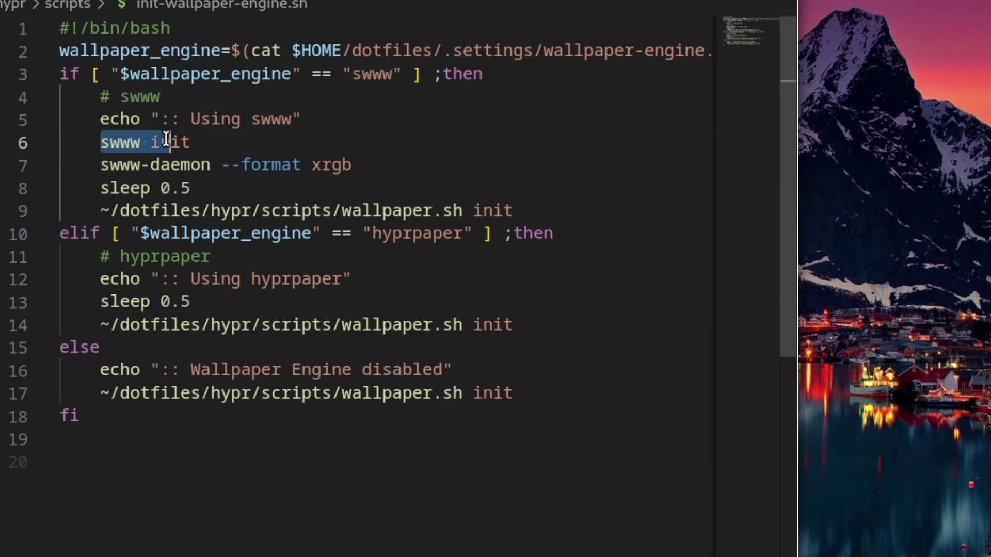
drag(166, 139, 196, 139)
click(266, 148)
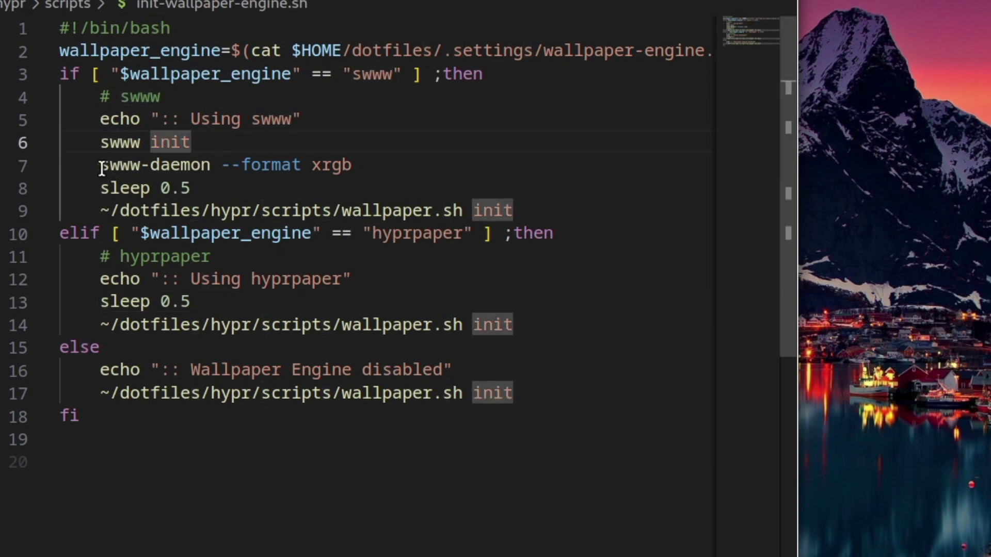
drag(100, 167, 209, 166)
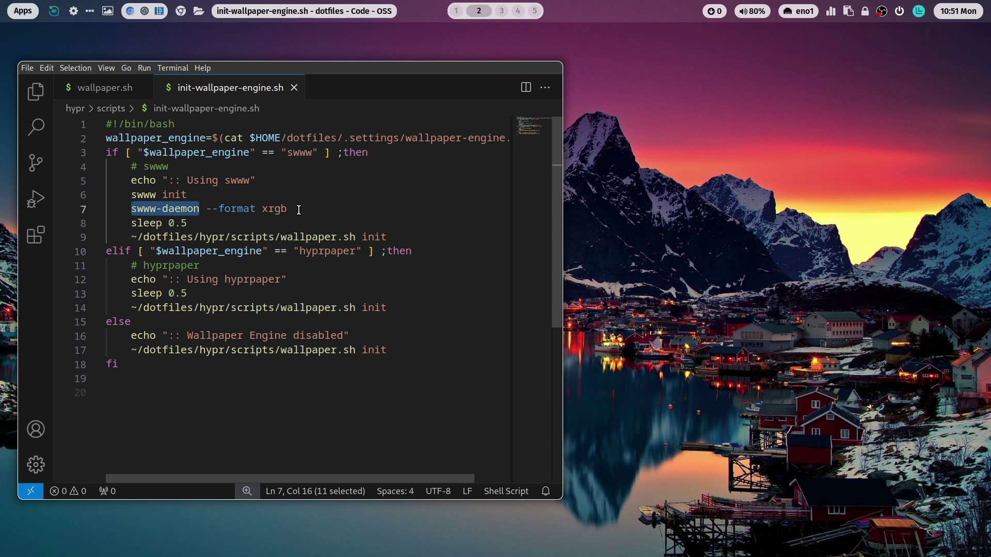
drag(130, 239, 356, 239)
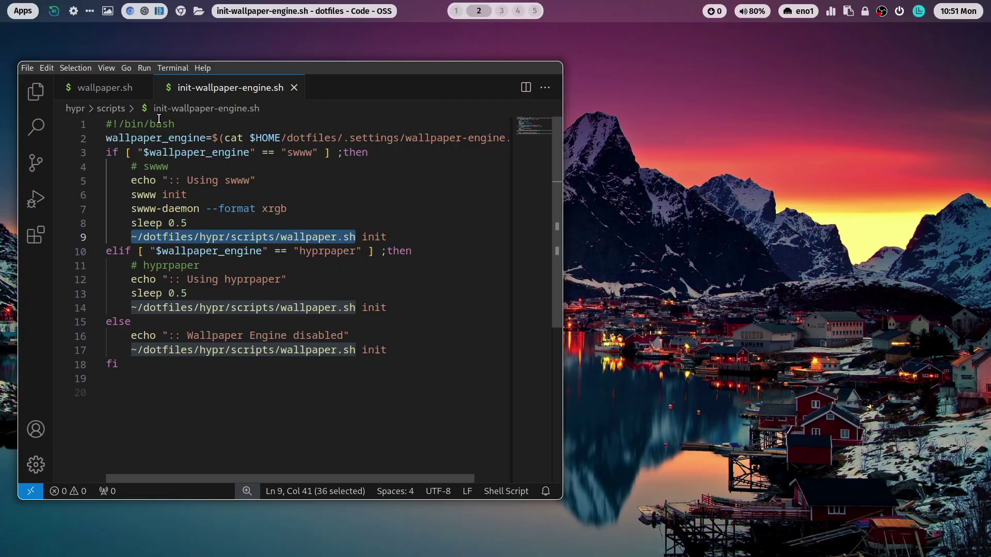
click(103, 88)
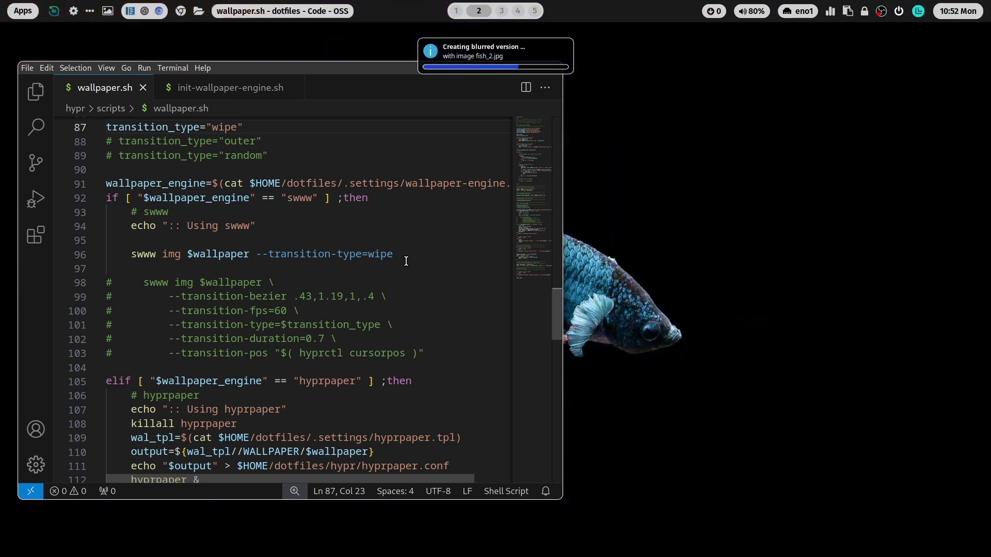
Replace the wipe transition on line 96 with outer and save wallpaper.sh.
double_click(381, 254)
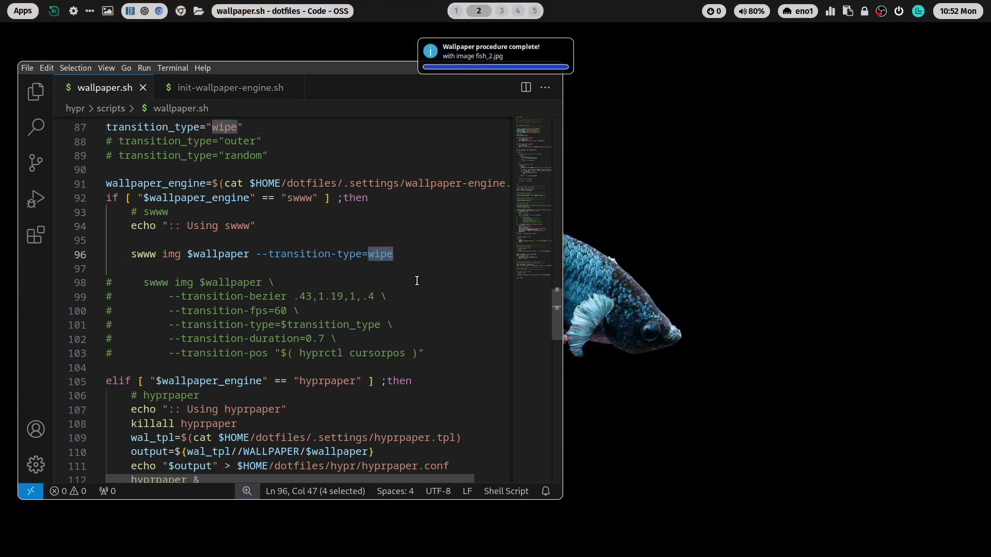
text(outer)
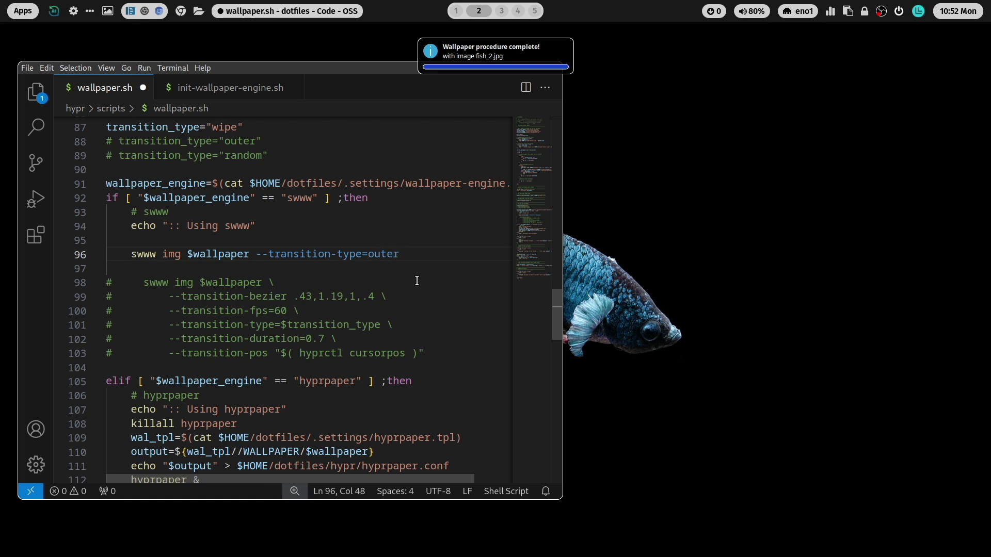
key(ctrl+s)
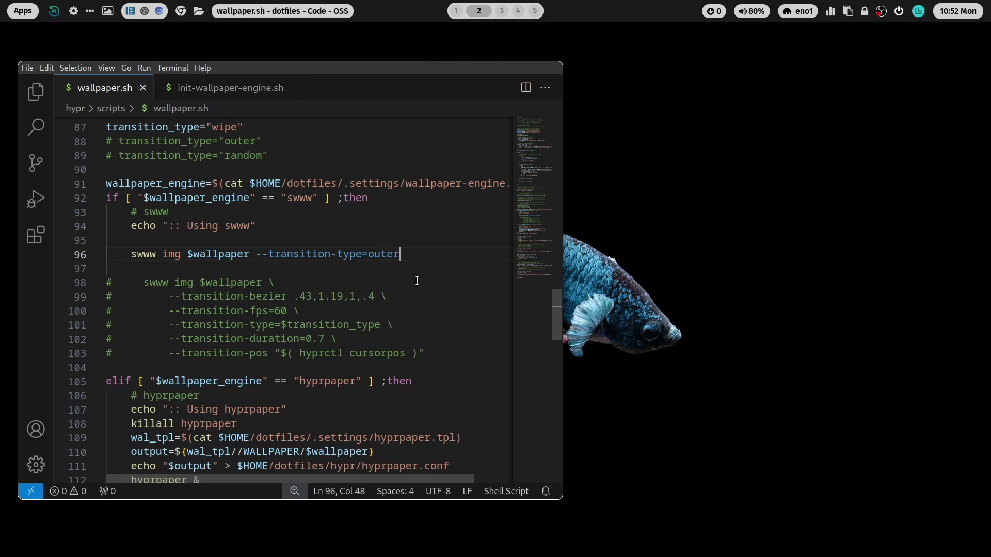
Change the wallpaper to test the outer transition, hopping to workspace 3 and back to 2.
key(super+shift+w)
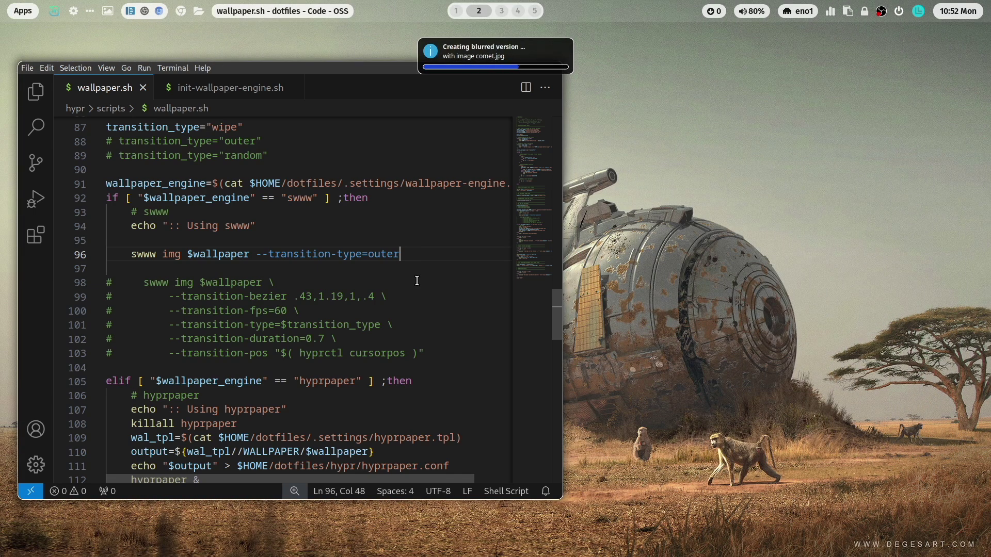
key(super+3)
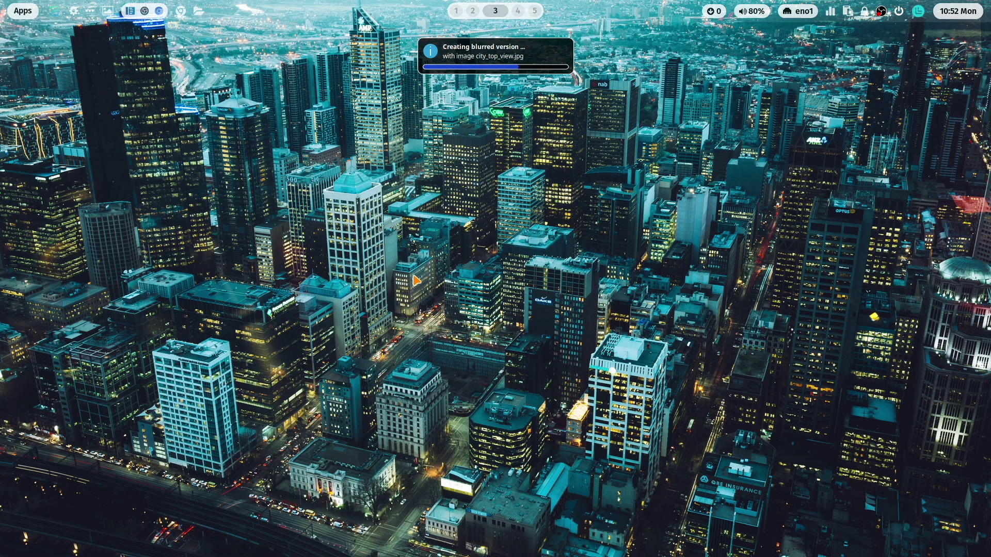
key(super+2)
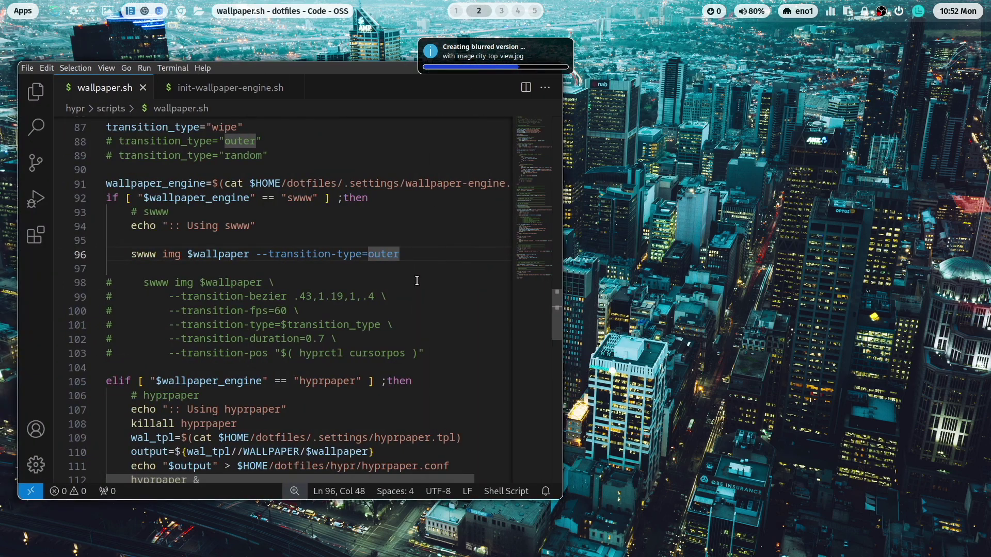
click(373, 253)
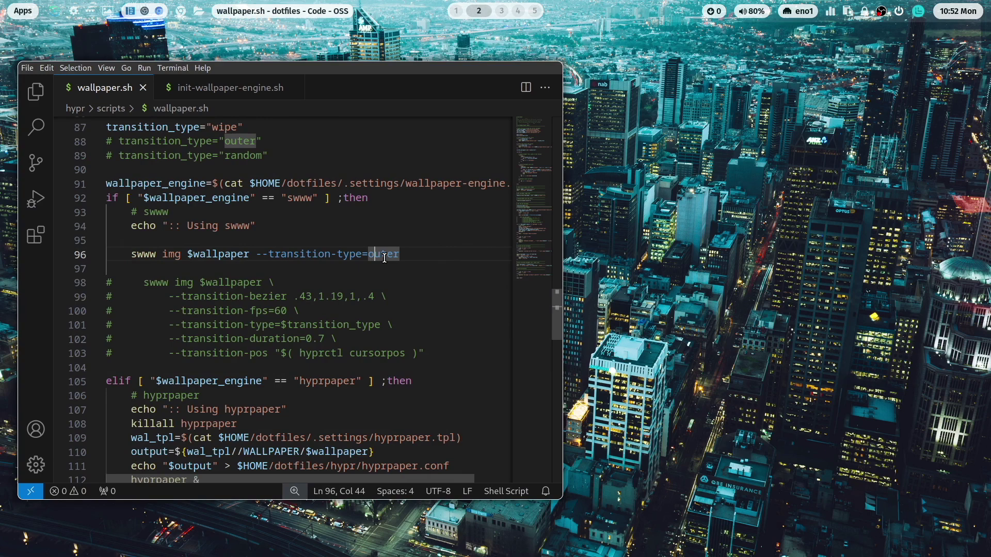
Change line 96's transition type from outer to random and save.
double_click(384, 254)
text(random)
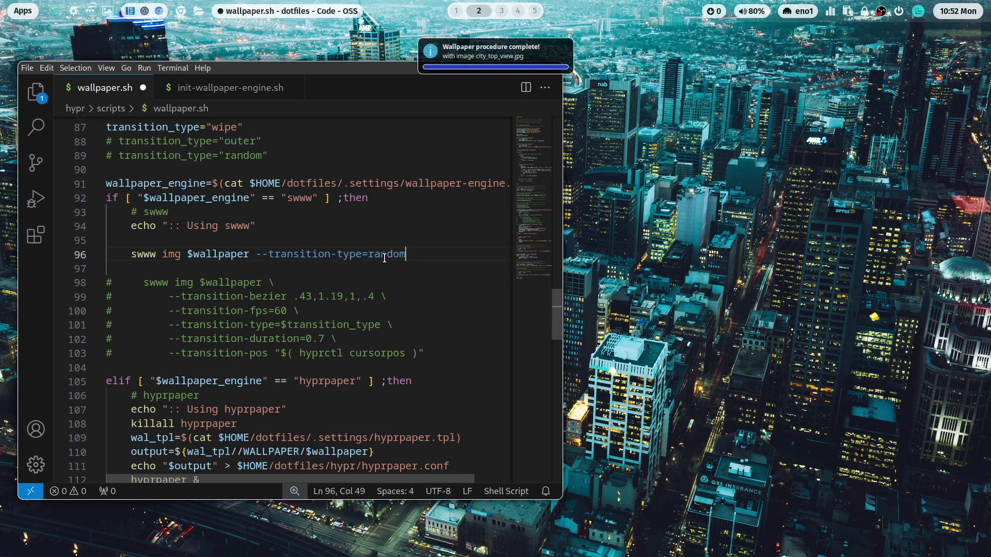
key(ctrl+s)
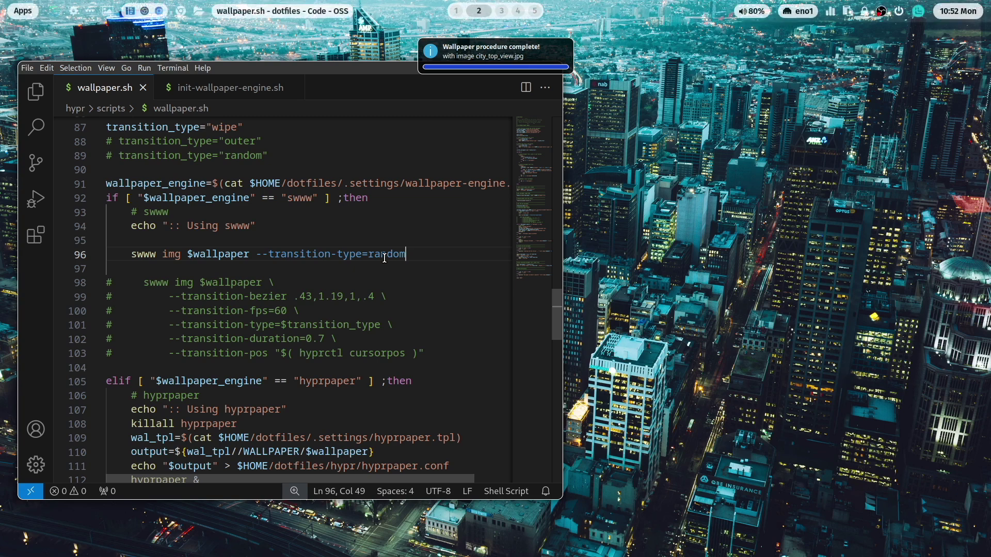
Cycle through three new wallpapers to watch the random transition.
key(super+shift+w)
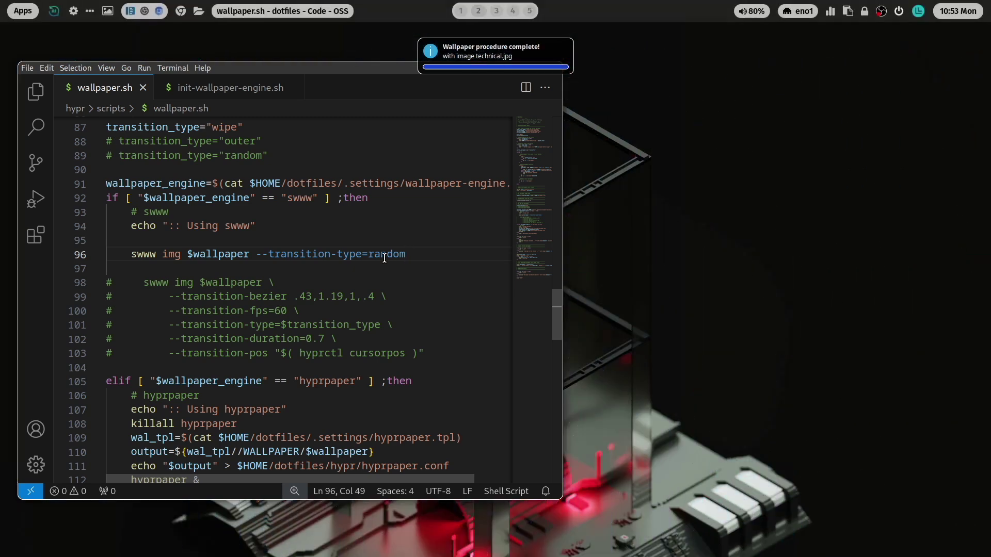
key(super+shift+w)
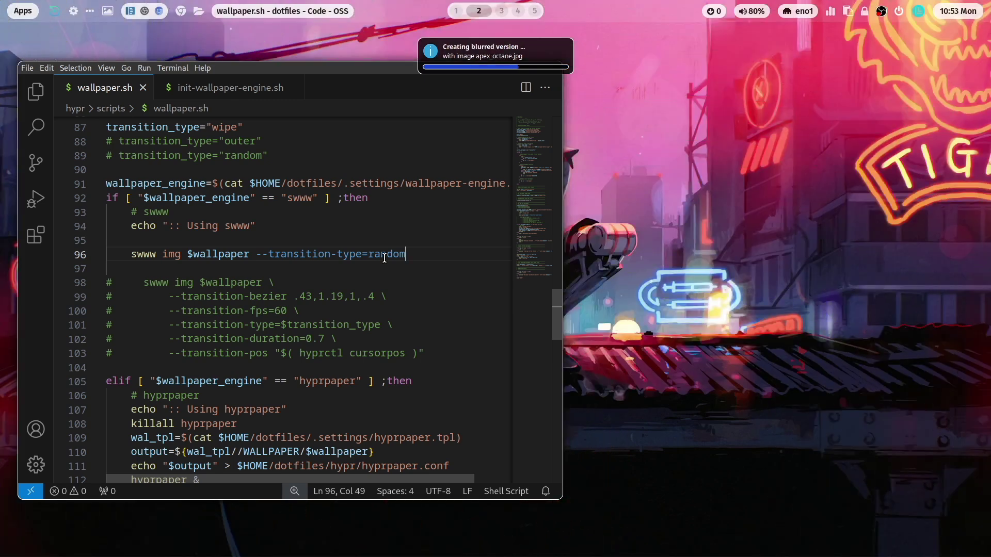
key(super+shift+w)
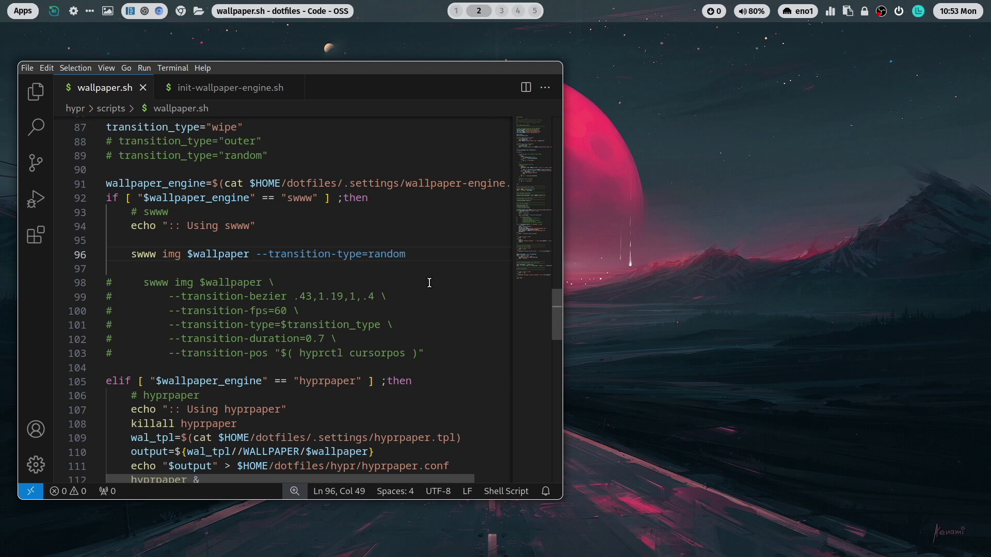
Append --transition-duration=5 to the swww img command on line 96.
text(--transition-duration=5)
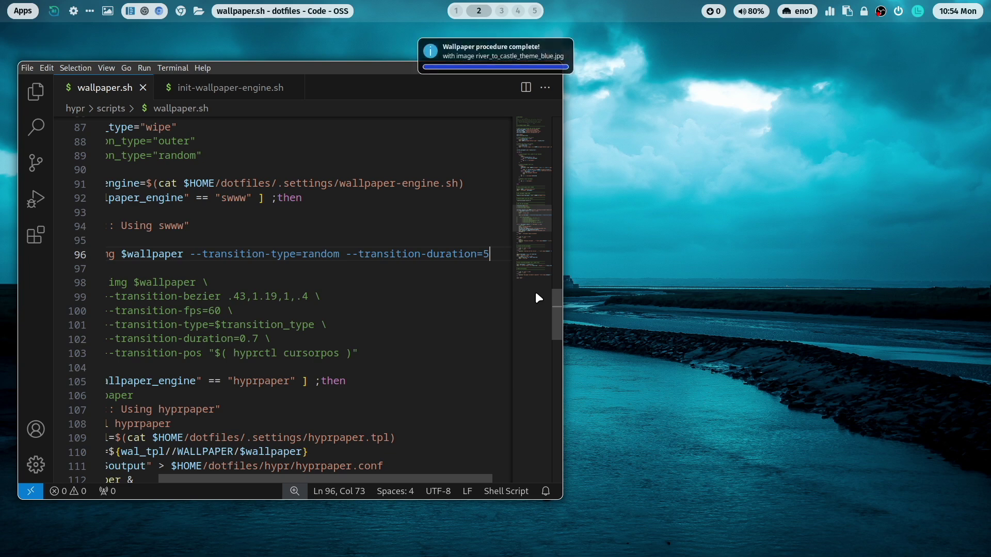
scroll(364, 476, left, 2)
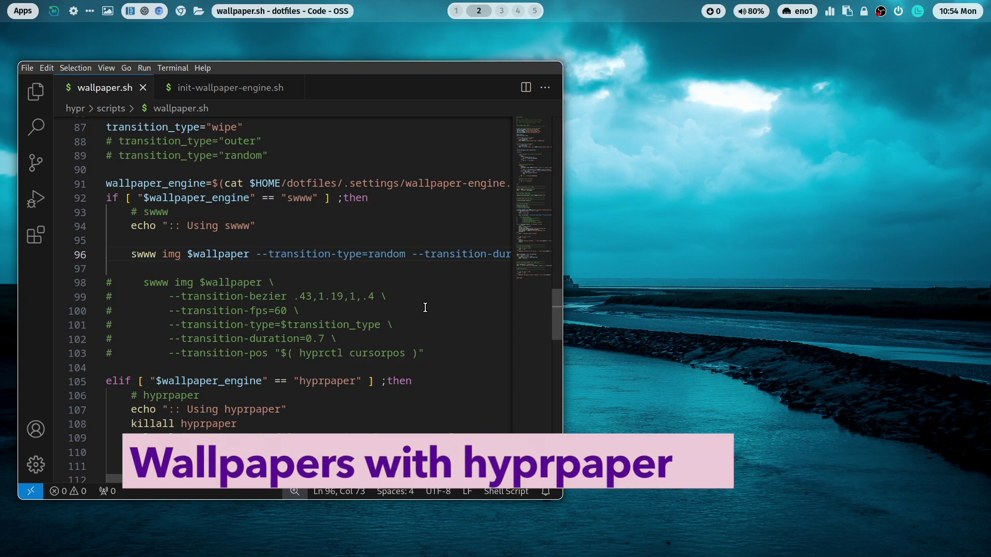
click(456, 11)
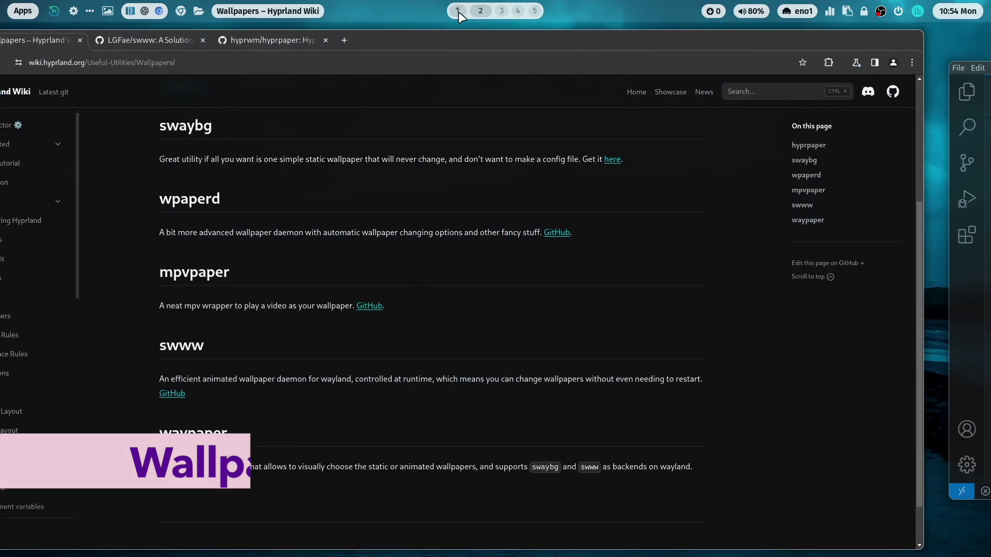
scroll(403, 139, up, 3)
key(ctrl+3)
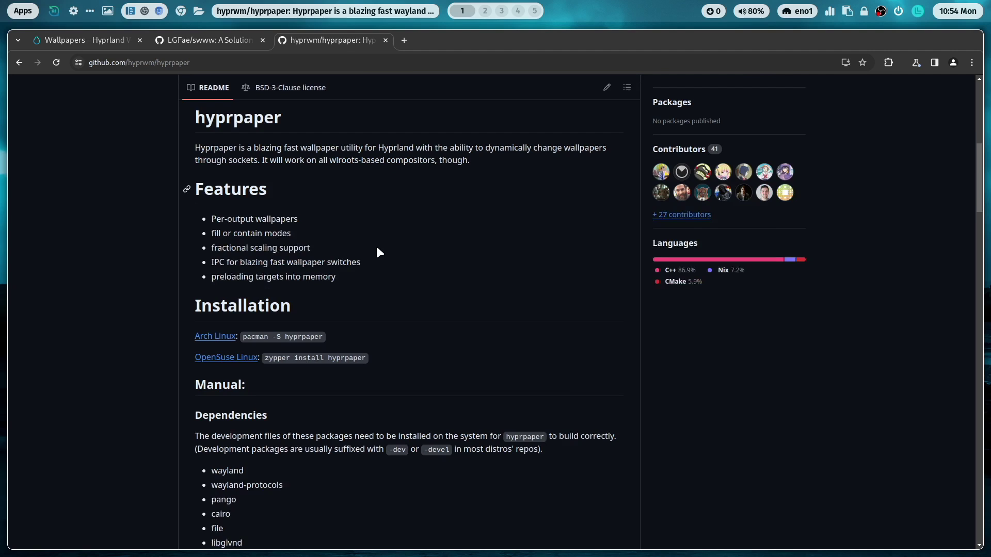
scroll(376, 246, down, 3)
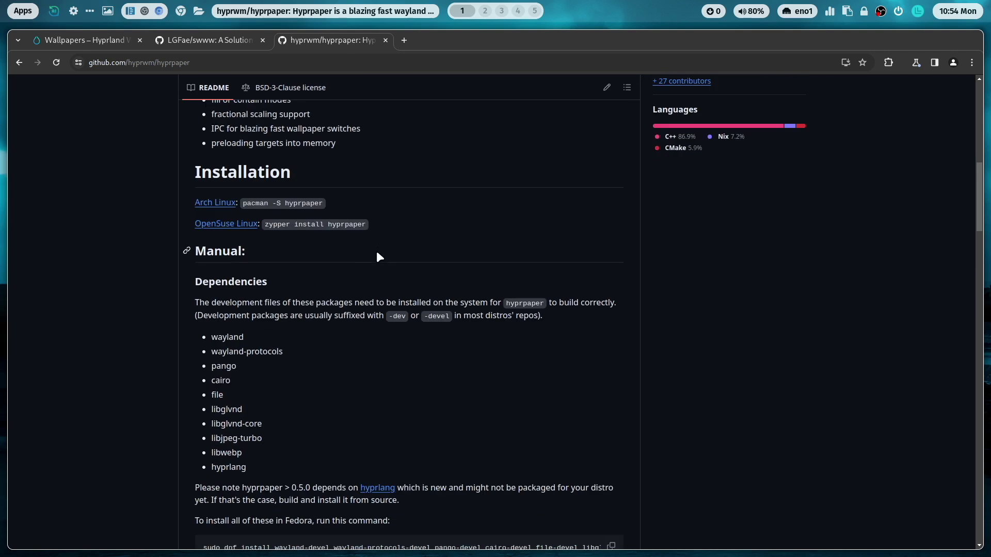
Open hyprpaper.conf from the hypr folder, hide the sidebar, and place the caret on line 5.
click(486, 10)
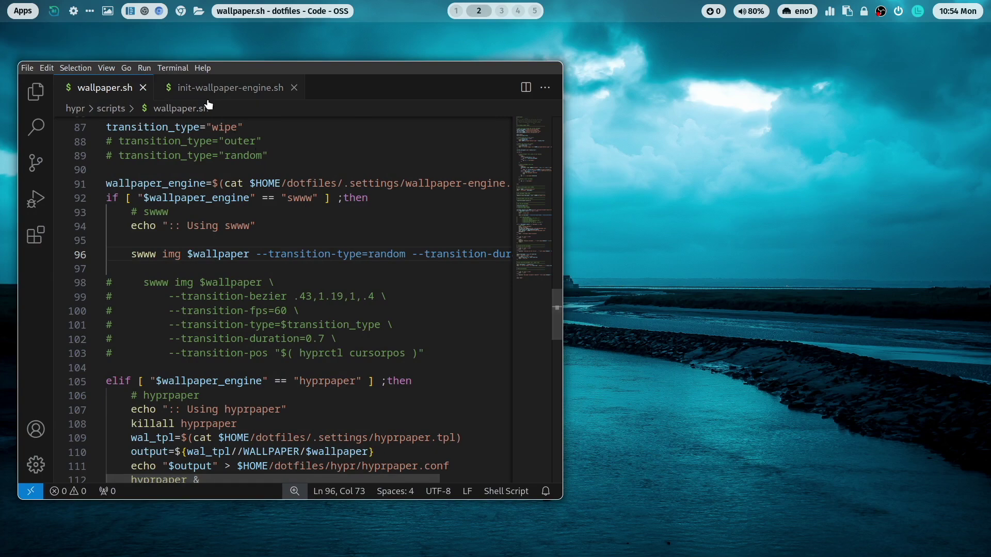
click(36, 92)
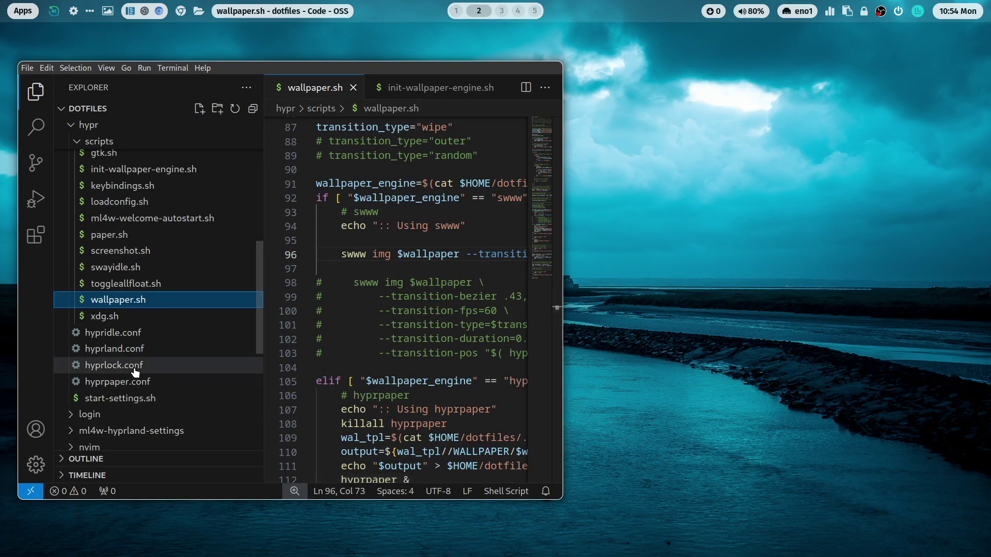
scroll(134, 368, up, 1)
scroll(135, 367, up, 4)
scroll(150, 397, down, 4)
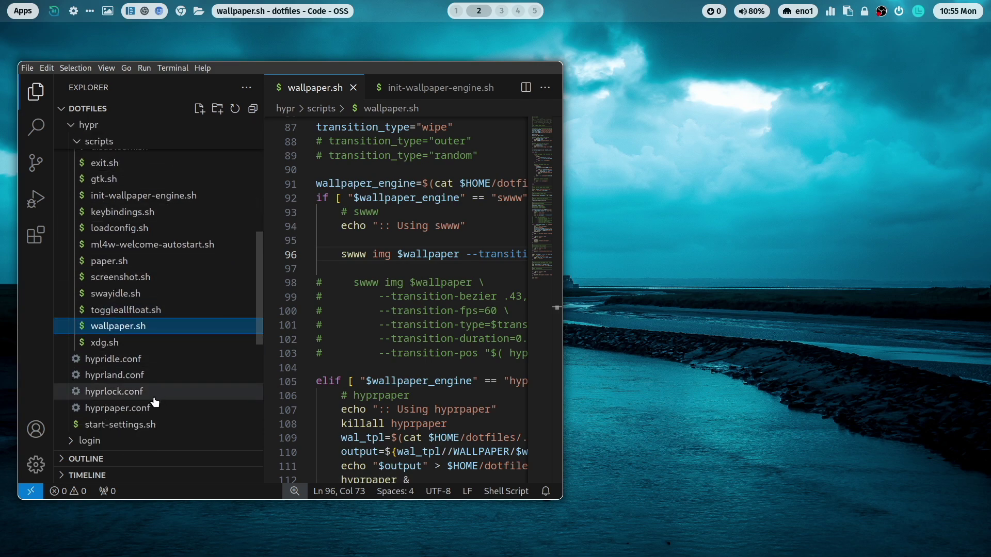
click(124, 408)
click(35, 92)
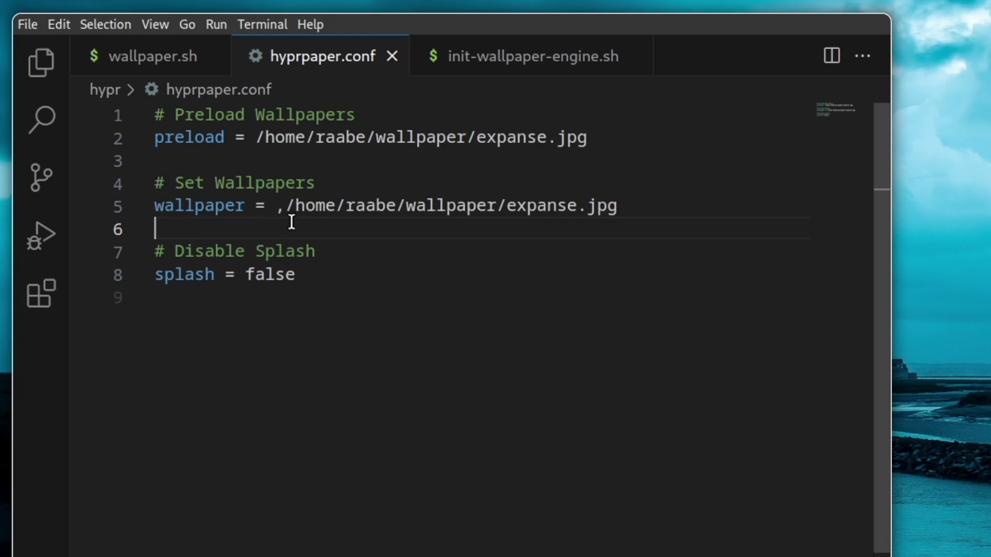
click(276, 208)
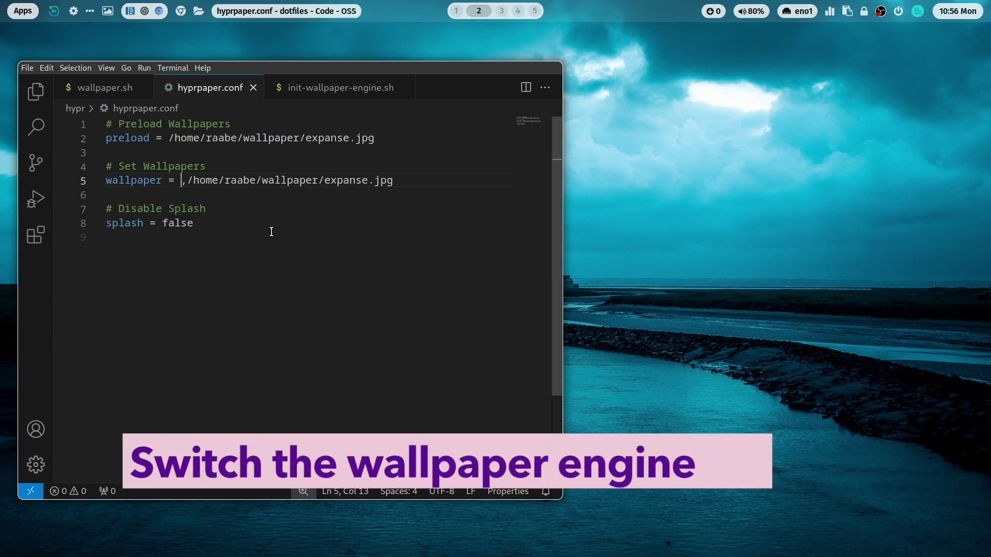
Set Wallpaper Engine to hyprpaper on the System tab of ML4W Dotfiles Settings.
click(73, 10)
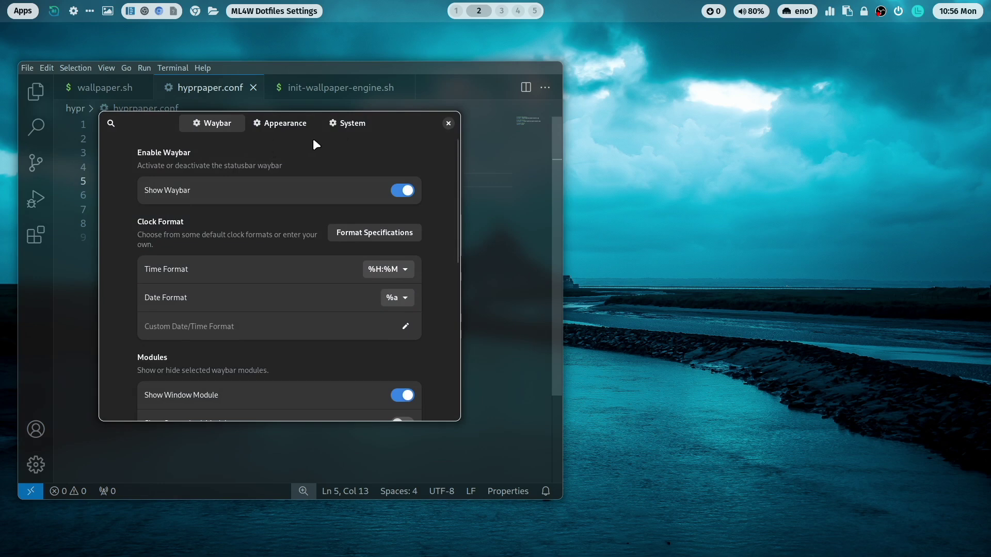
click(351, 124)
click(386, 227)
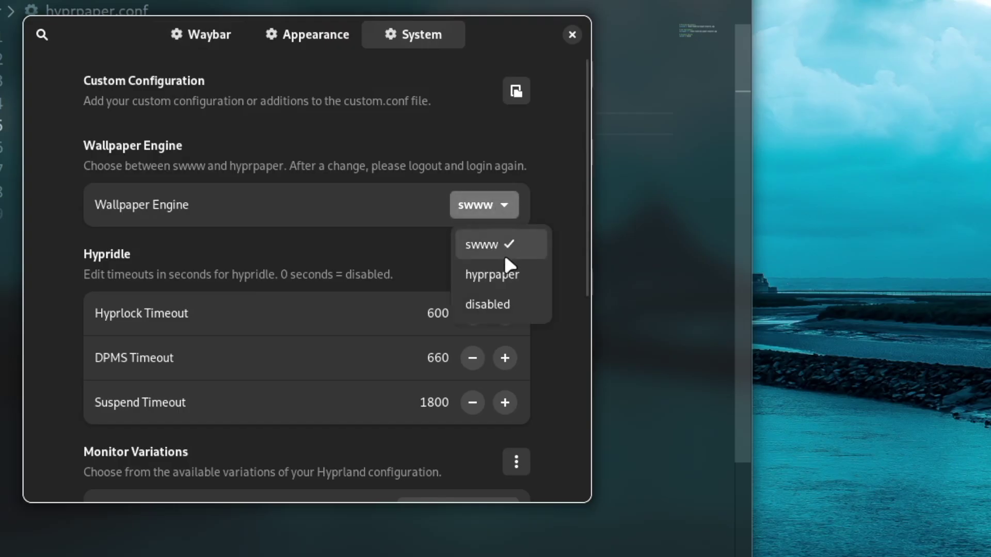
click(514, 277)
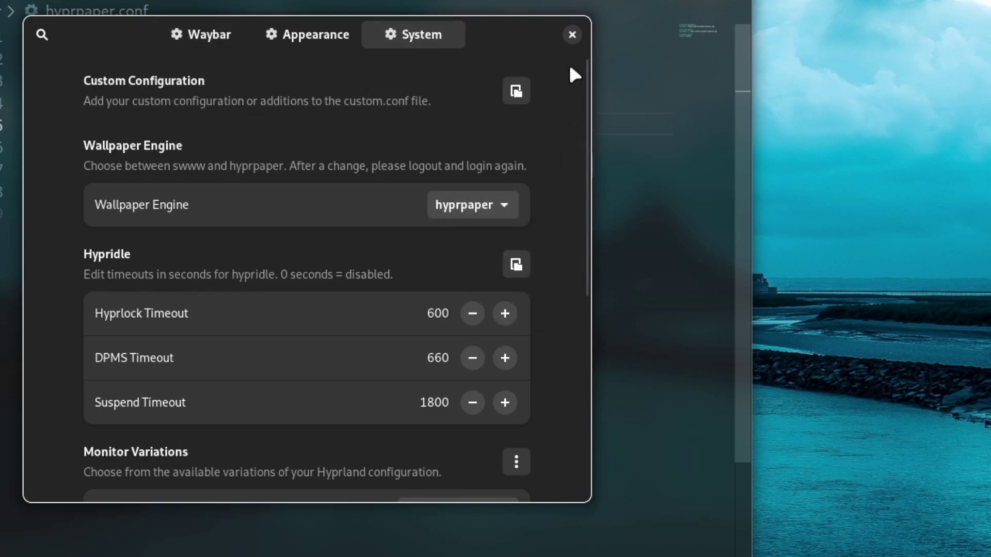
click(571, 35)
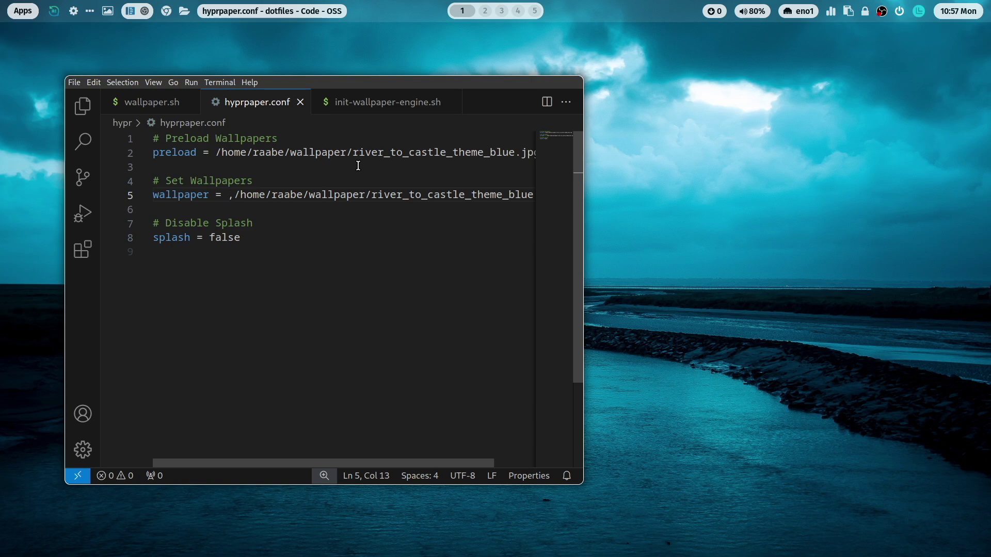
Cycle to two random wallpapers with Super+W, leaving tron_legacy6.jpg in hyprpaper.conf.
key(super+w)
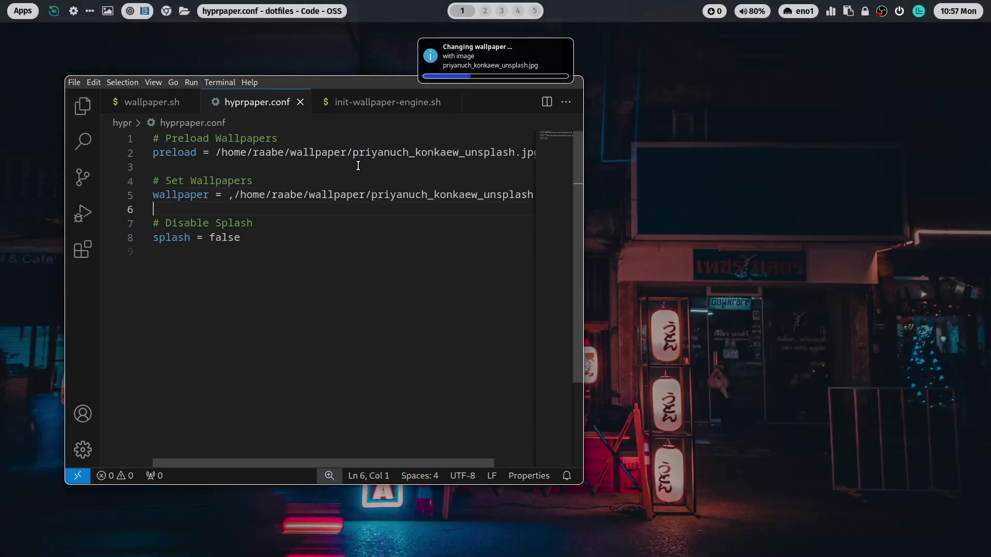
key(super+w)
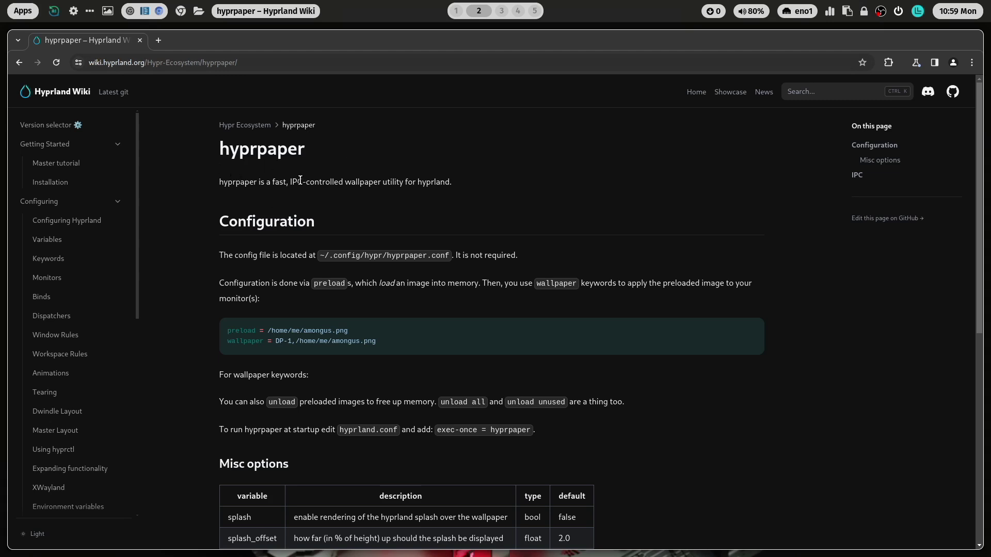
Scroll the hyprpaper wiki page and highlight the exec-once = hyprpaper line.
scroll(485, 261, down, 3)
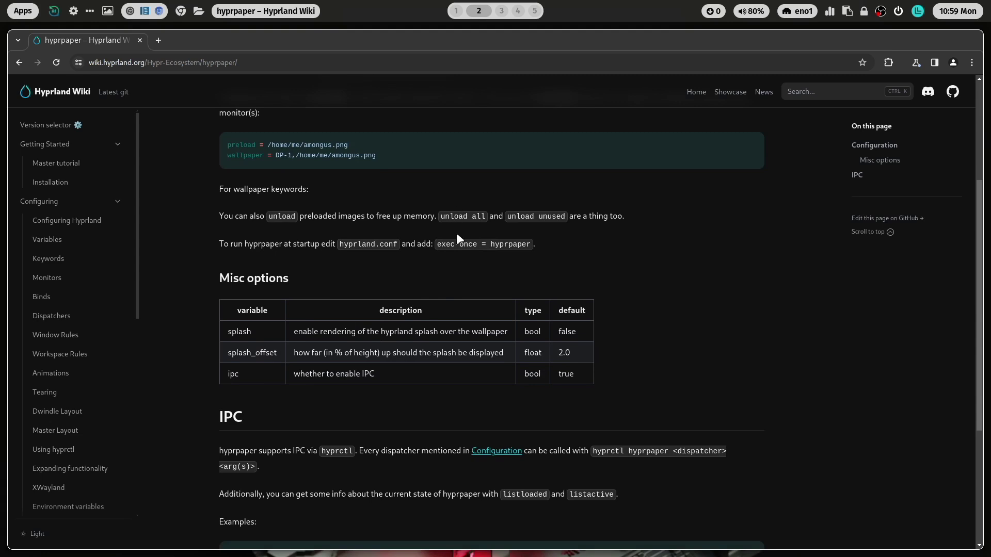
drag(439, 245, 538, 252)
click(473, 255)
Highlight the DP-1 monitor name, scroll to the IPC section, then return to workspace 1.
scroll(487, 310, up, 4)
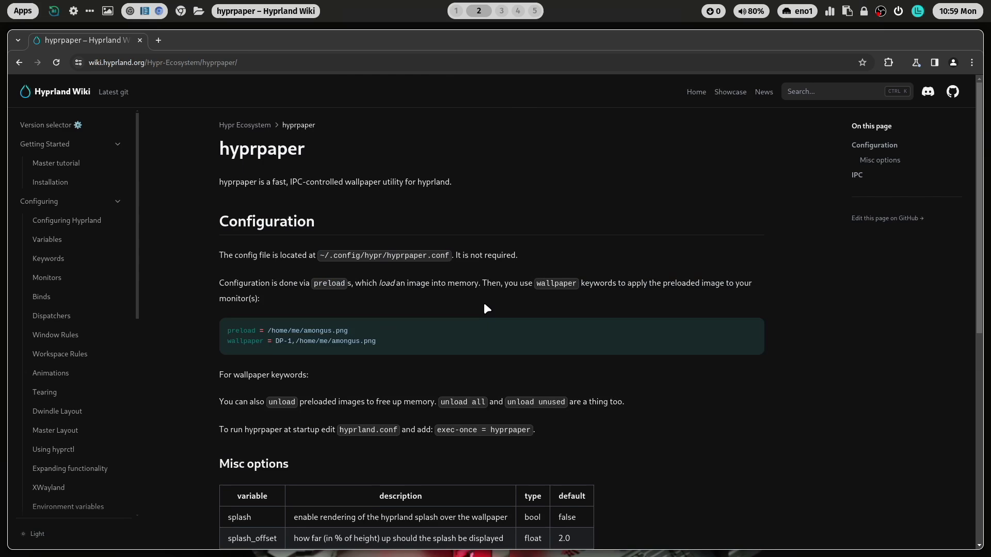
scroll(488, 310, down, 7)
scroll(362, 313, up, 7)
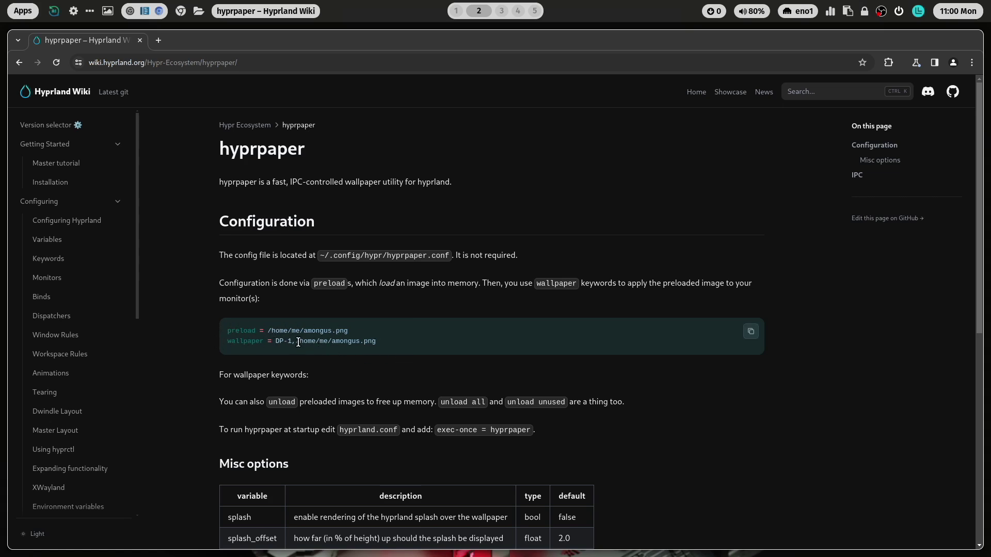
drag(294, 342, 278, 349)
scroll(480, 344, down, 7)
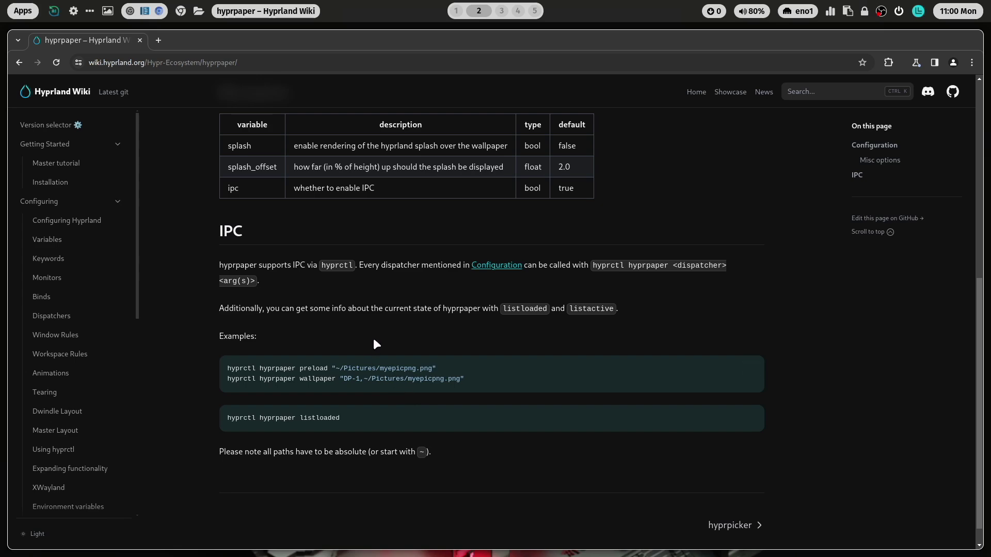
key(super+1)
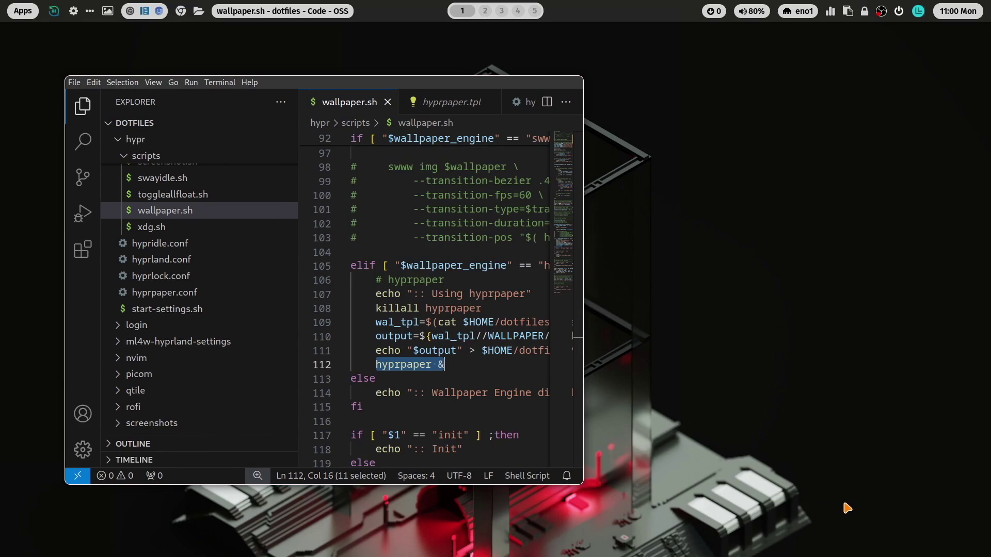
Widen the editor window and inspect the WALLPAPER placeholders on lines 2 and 5 of hyprpaper.tpl.
drag(582, 484, 870, 487)
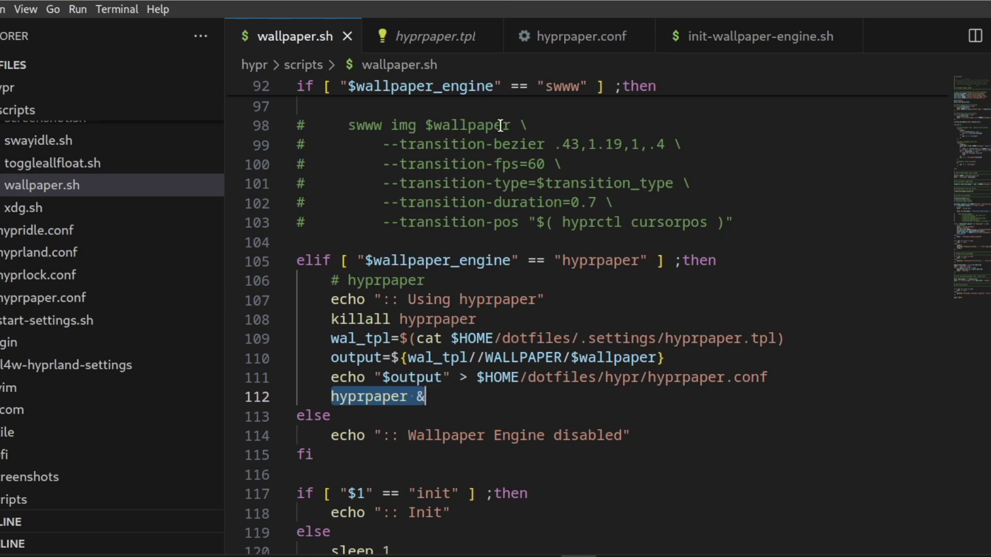
click(441, 37)
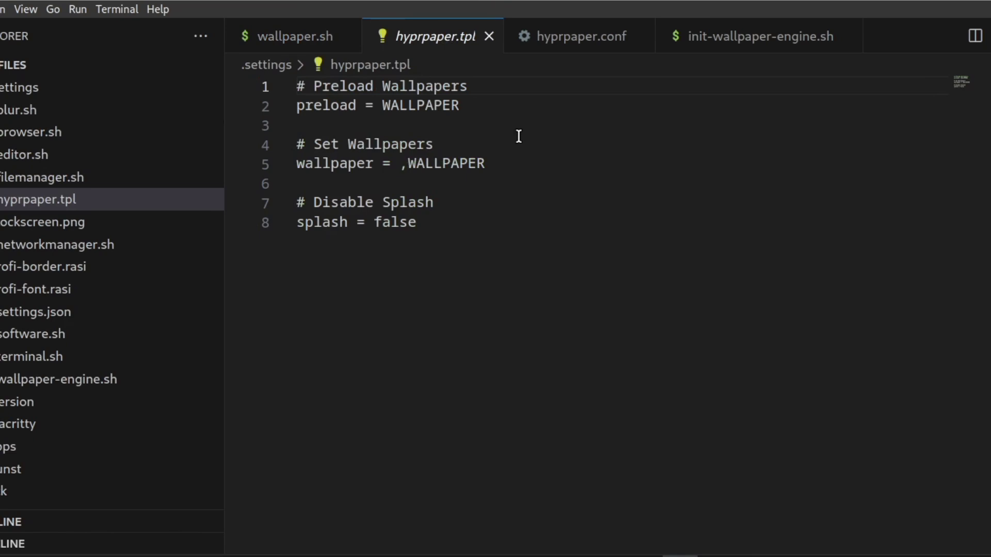
click(388, 106)
click(424, 164)
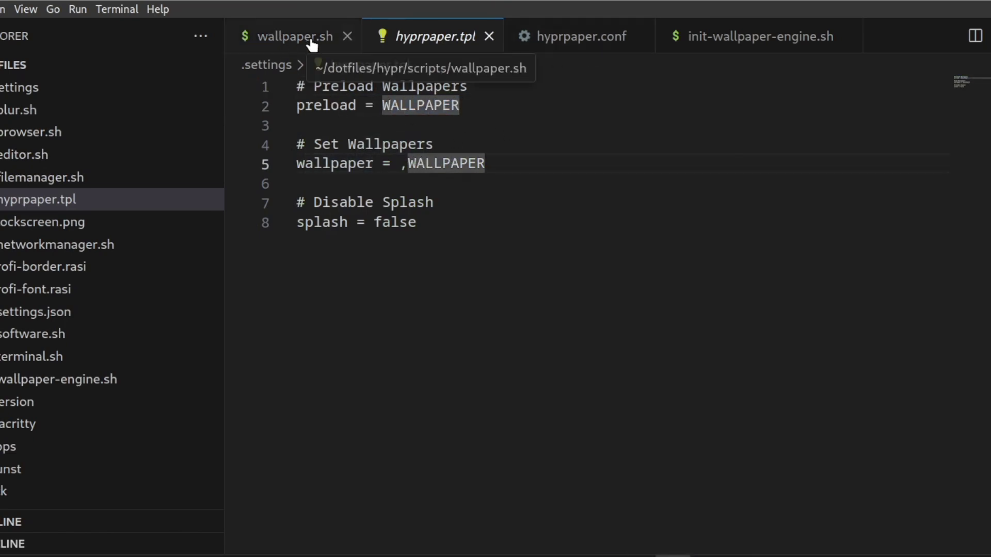
In wallpaper.sh, highlight $wallpaper and wal_tpl on line 110.
click(287, 37)
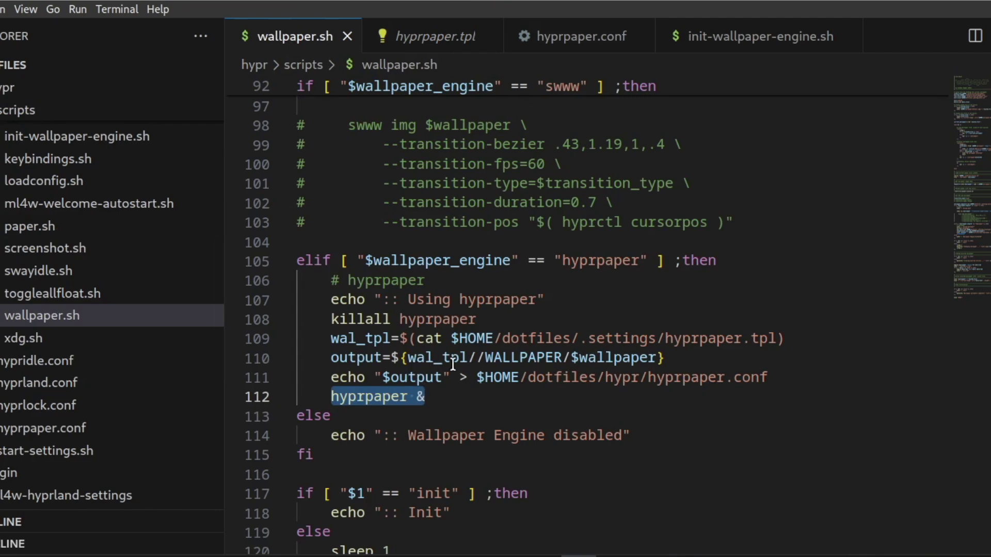
double_click(623, 357)
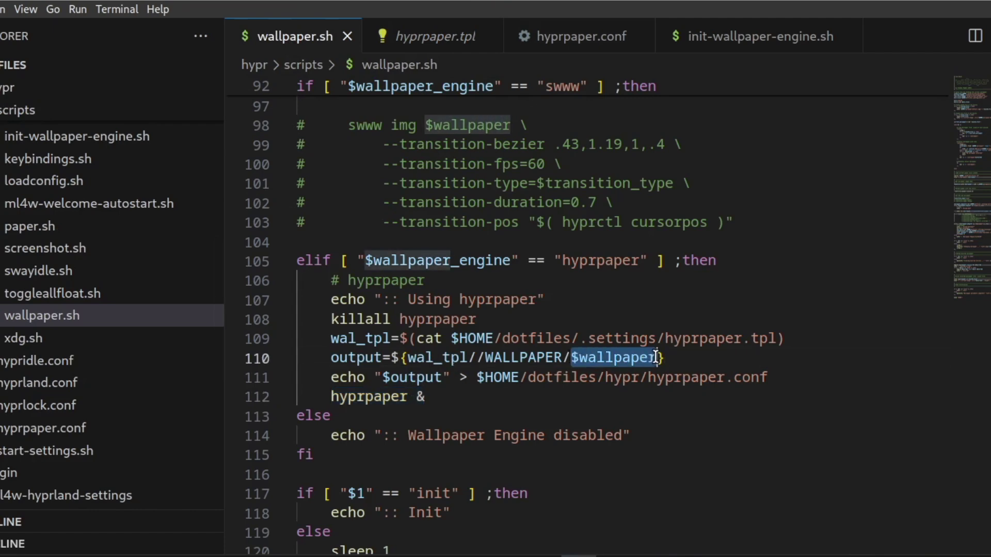
drag(409, 357, 648, 360)
Pick mountain-lake.jpg from the top-bar wallpaper picker, view it on workspace 4, then return to workspace 1.
click(579, 357)
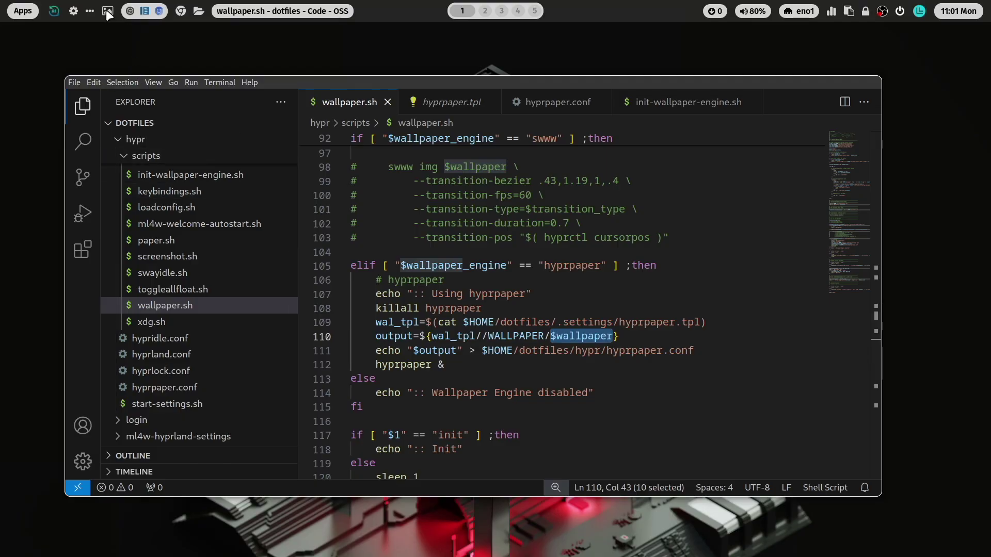
click(107, 11)
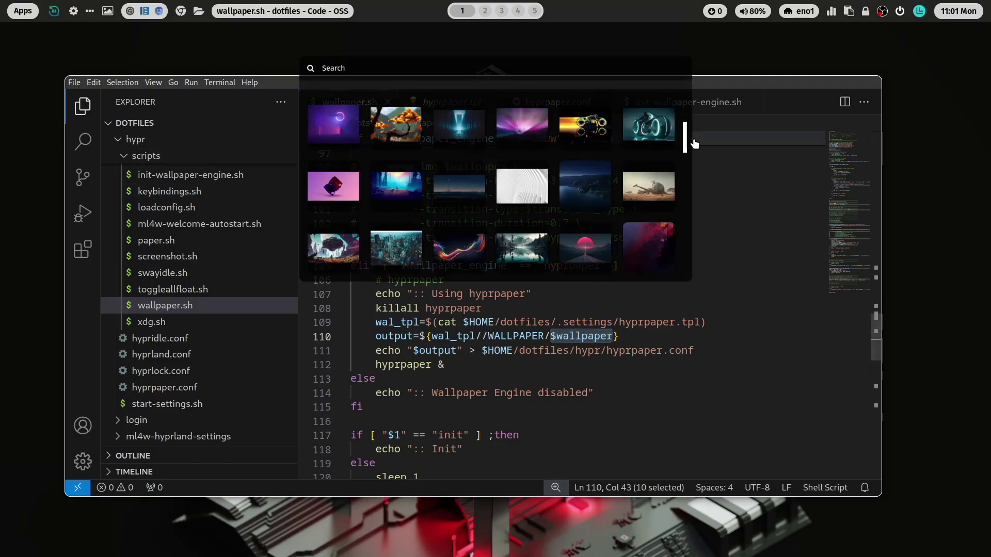
click(531, 256)
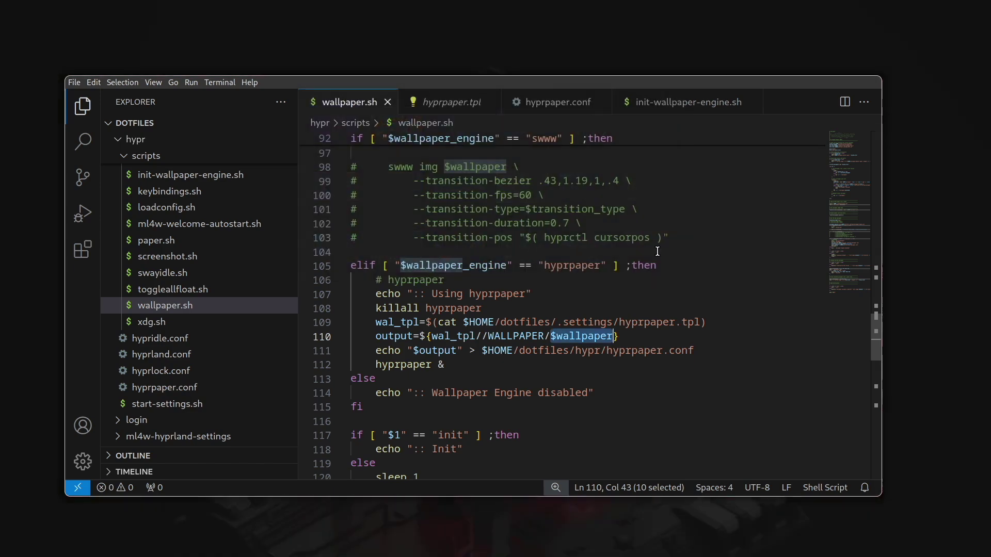
key(super+4)
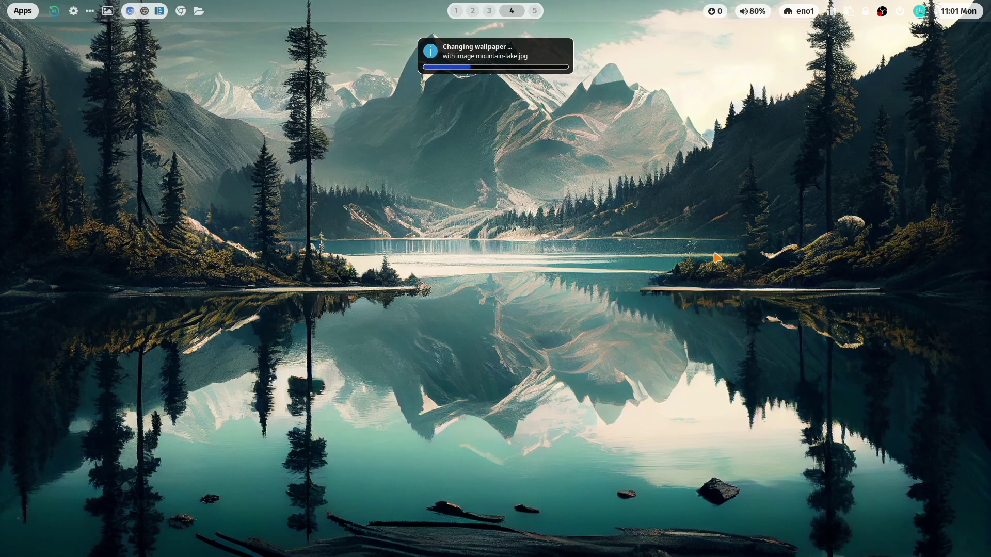
key(super+1)
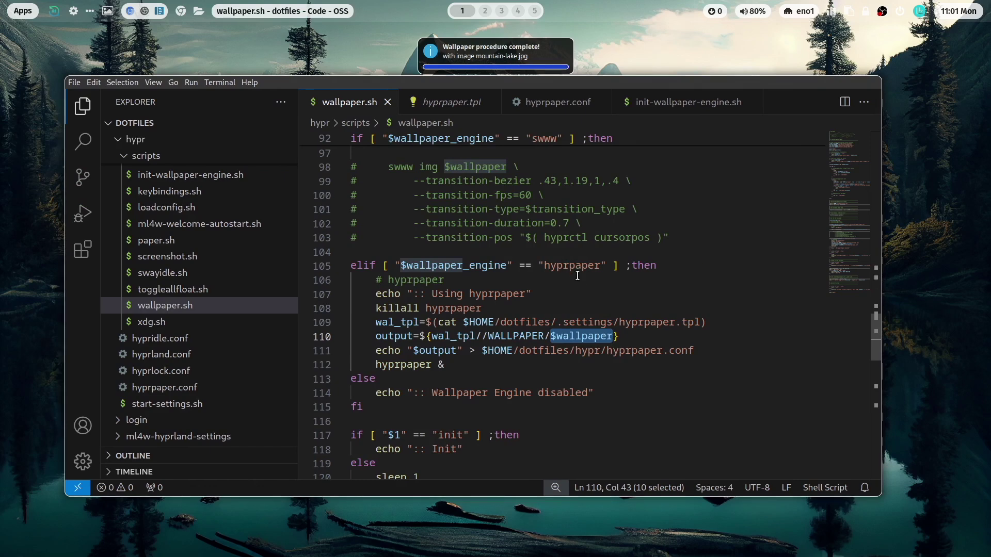